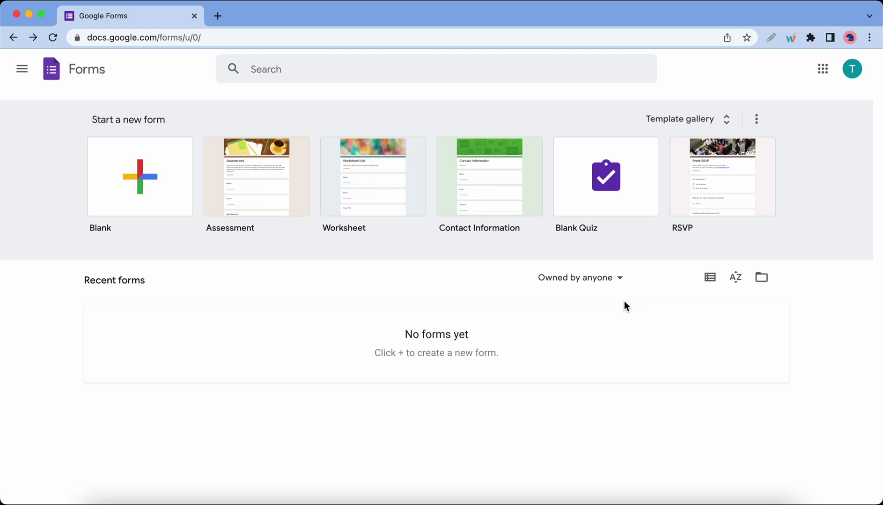
# Step: Start a new quiz from the Assessment template and look over its Name, Email and question items
pyautogui.click(278, 197)
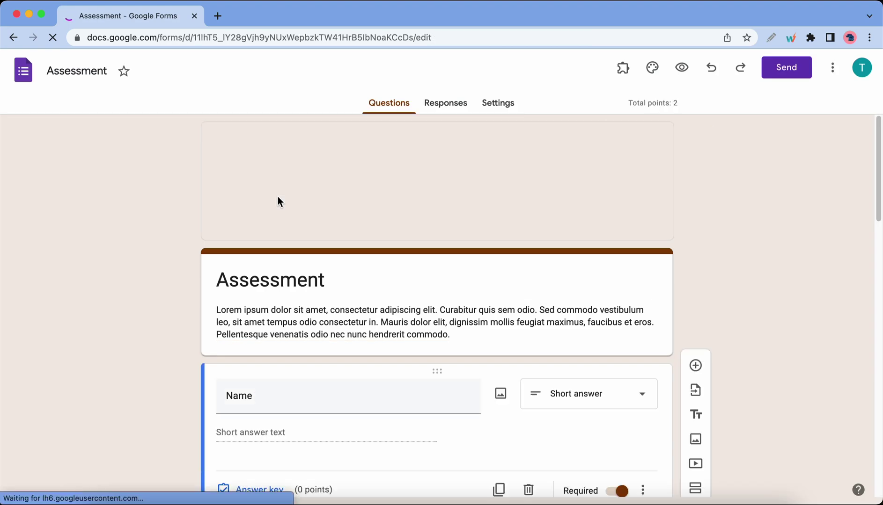
pyautogui.scroll(-3, 475, 242)
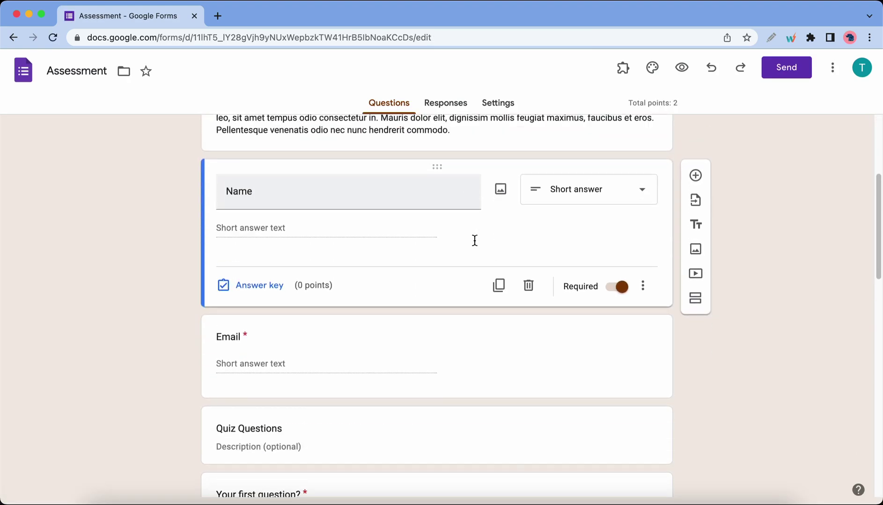
pyautogui.scroll(5, 475, 243)
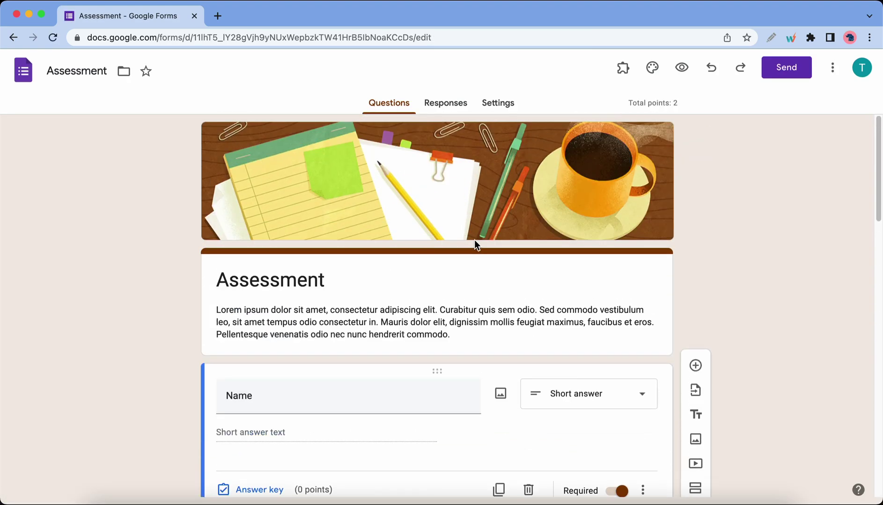
# Step: Turn on Show progress bar in the form's Presentation settings
pyautogui.click(492, 107)
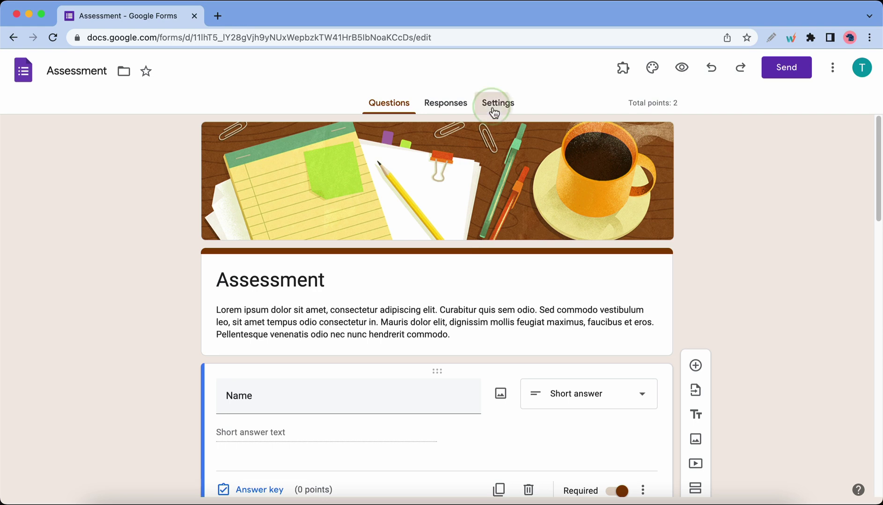
pyautogui.scroll(-8, 477, 261)
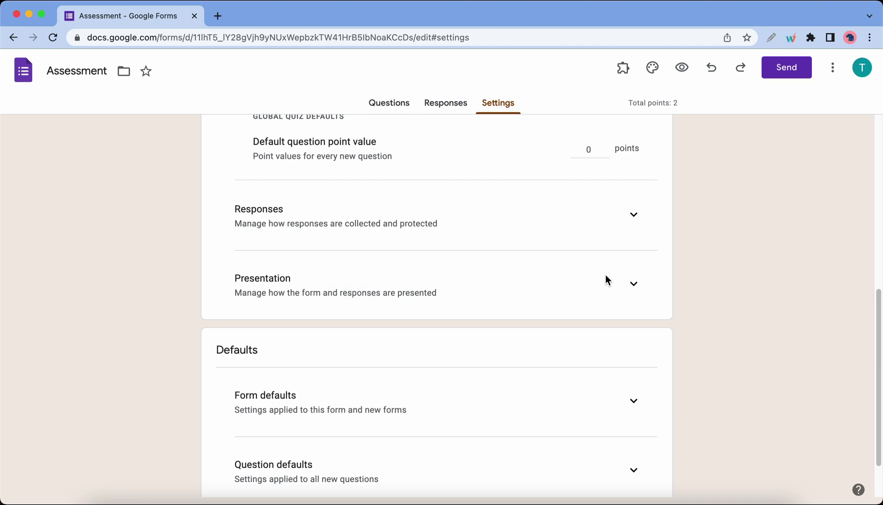
pyautogui.click(632, 284)
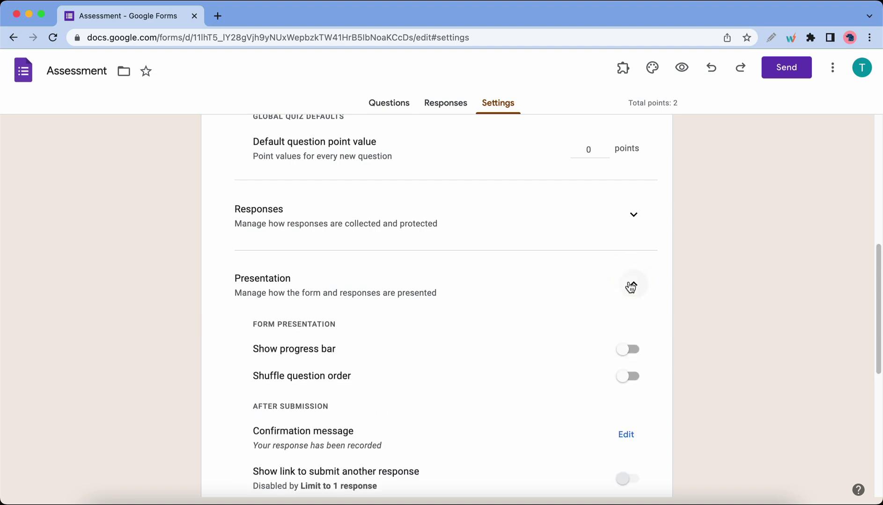
pyautogui.click(627, 354)
pyautogui.scroll(8, 593, 301)
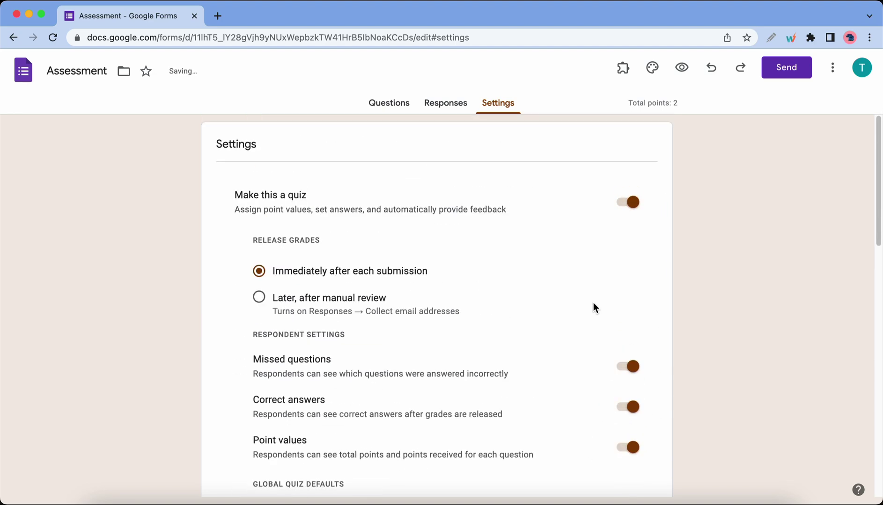
# Step: Back on Questions, add four sections after the Name question, then preview the form
pyautogui.click(398, 108)
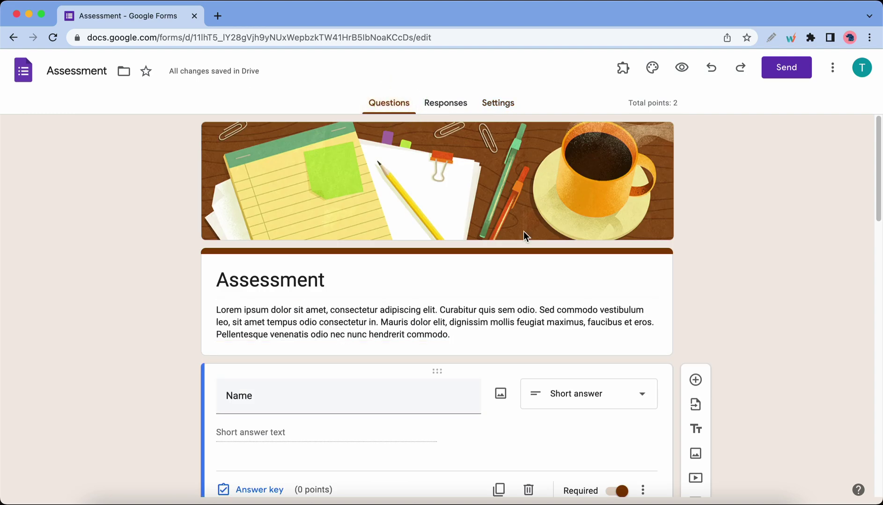
pyautogui.scroll(-1, 588, 318)
pyautogui.scroll(-4, 592, 318)
pyautogui.doubleClick(696, 283)
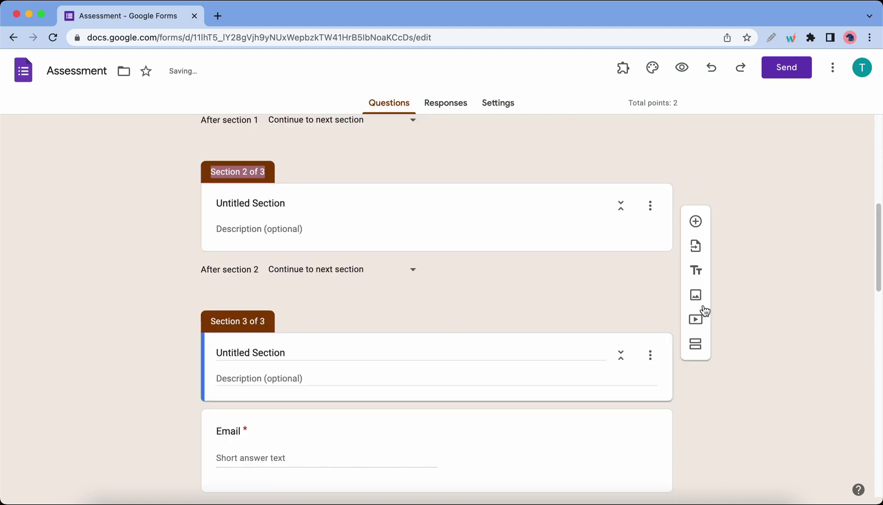
pyautogui.click(701, 494)
pyautogui.click(700, 494)
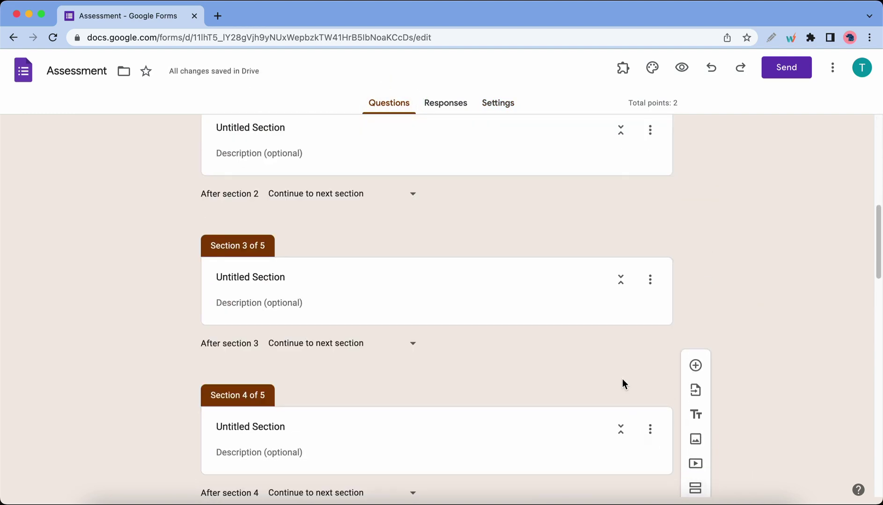
pyautogui.click(682, 70)
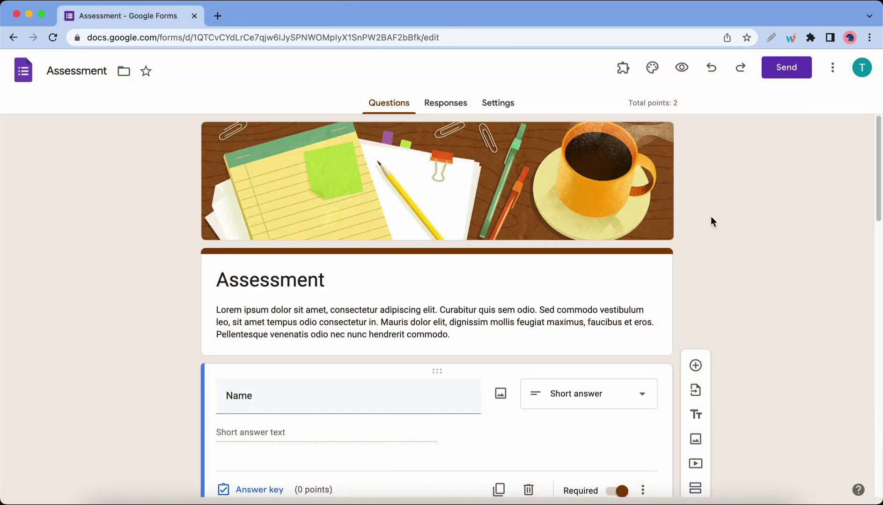
# Step: Give the Email question Text › Email validation with error 'Please enter a valid email address'
pyautogui.scroll(-5, 708, 217)
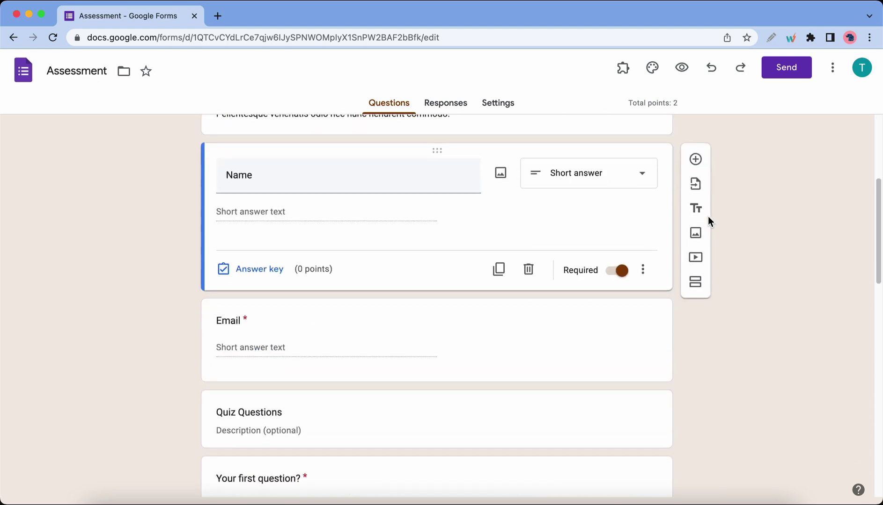
pyautogui.click(584, 336)
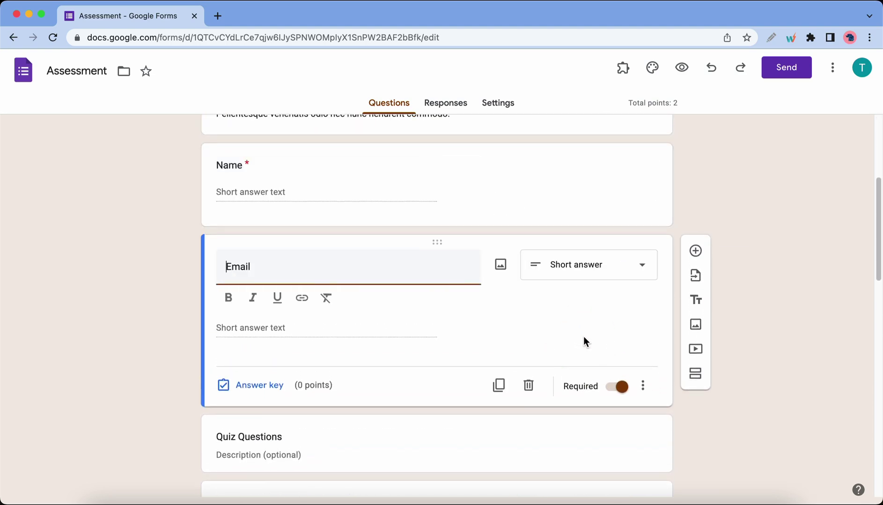
pyautogui.click(643, 388)
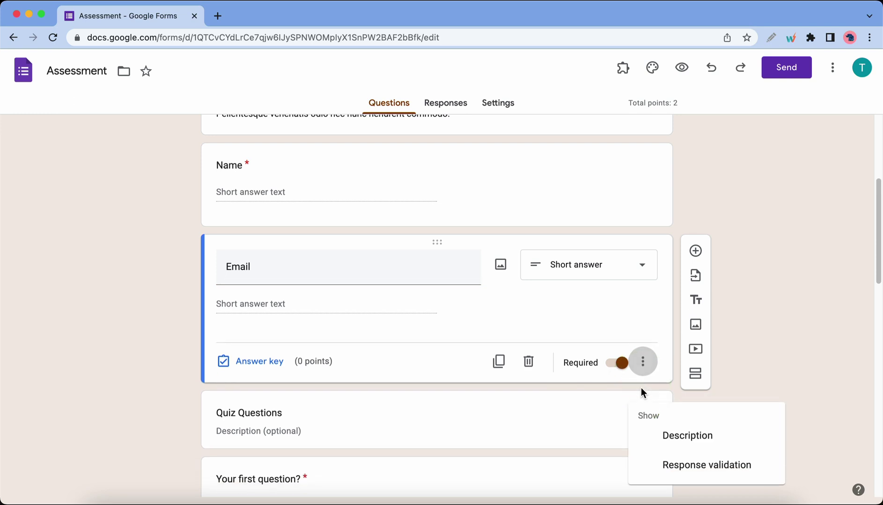
pyautogui.click(666, 465)
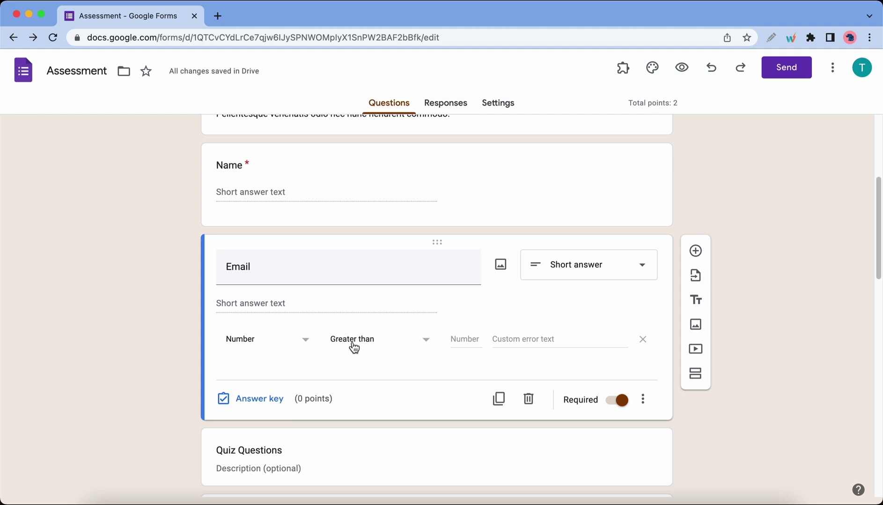
pyautogui.click(307, 346)
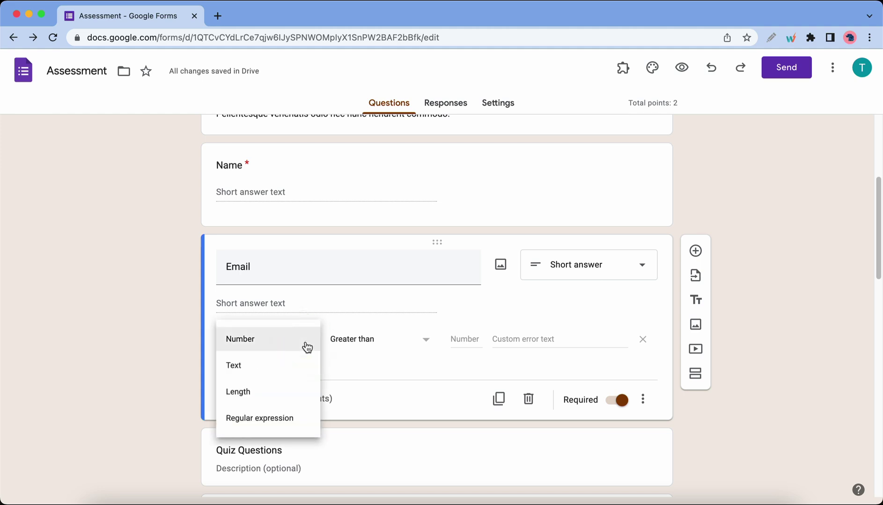
pyautogui.click(280, 367)
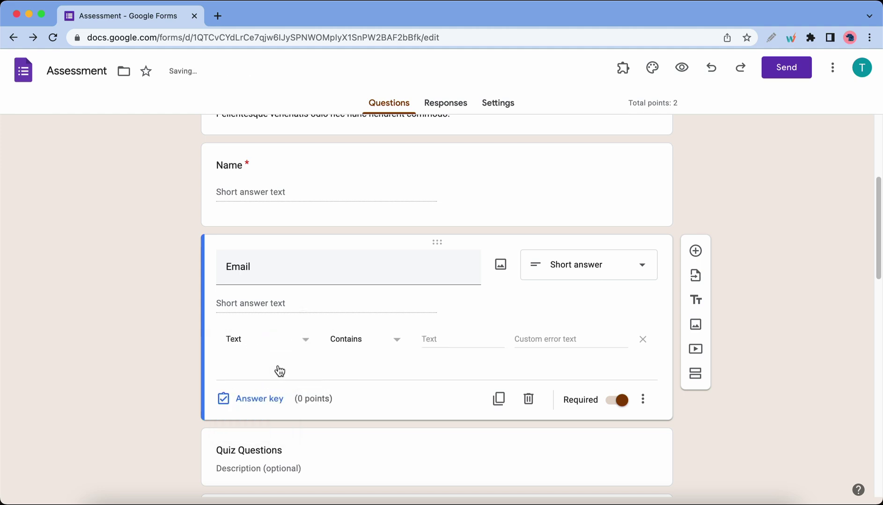
pyautogui.click(385, 347)
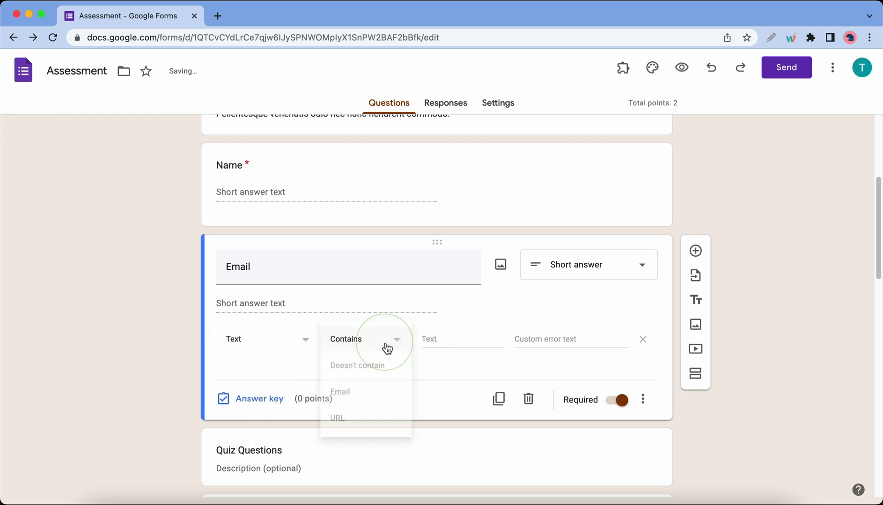
pyautogui.click(378, 392)
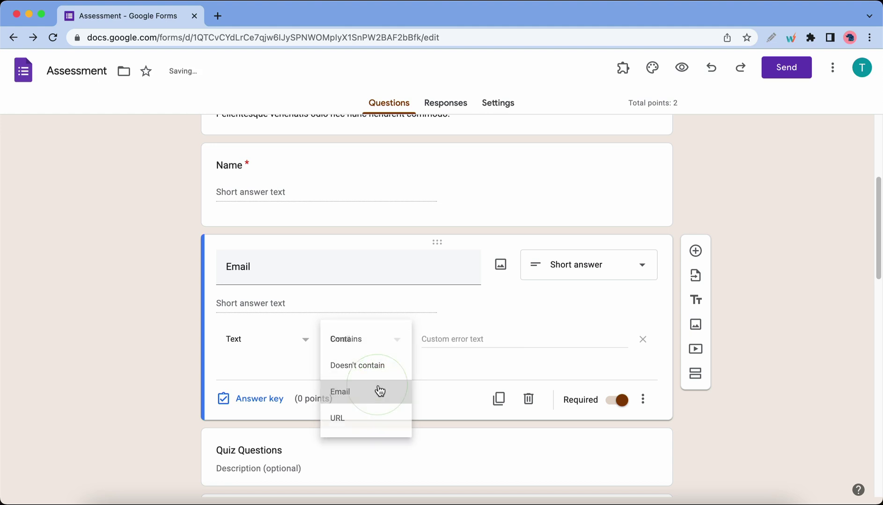
pyautogui.click(440, 343)
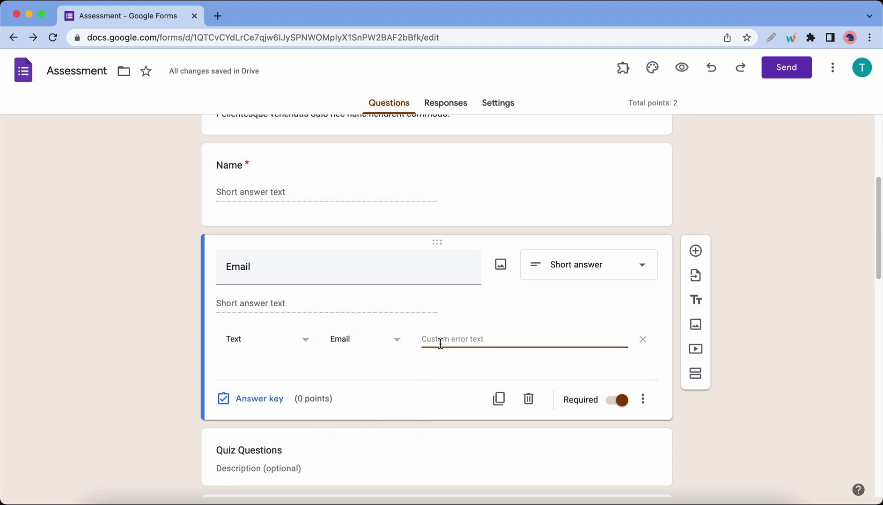
pyautogui.write('Please enter a valid email address')
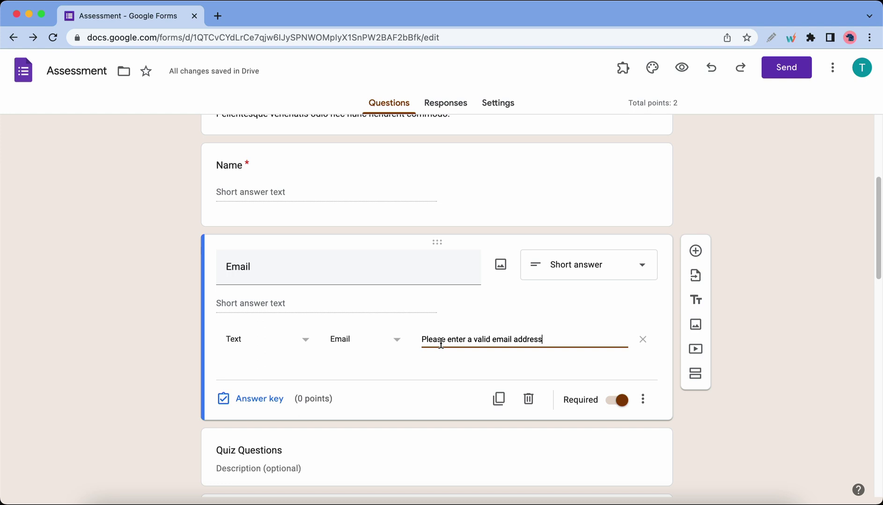
pyautogui.click(681, 68)
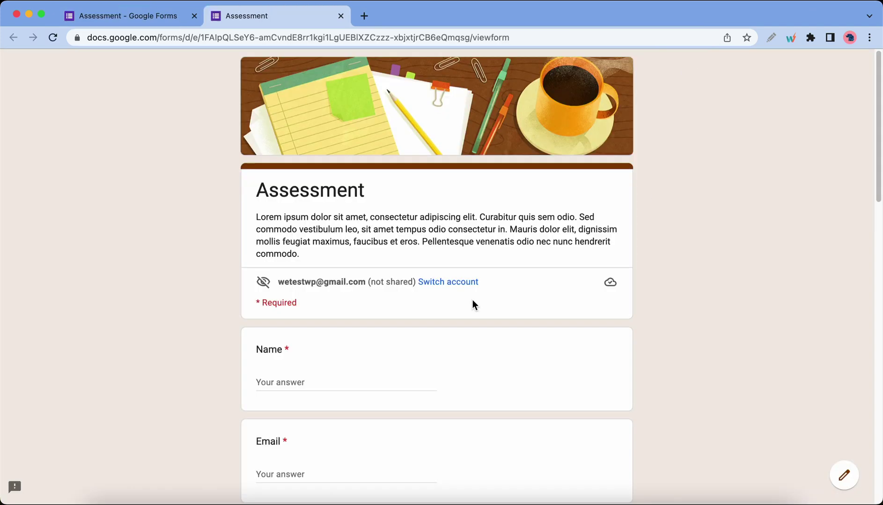
pyautogui.scroll(-3, 472, 299)
pyautogui.click(335, 396)
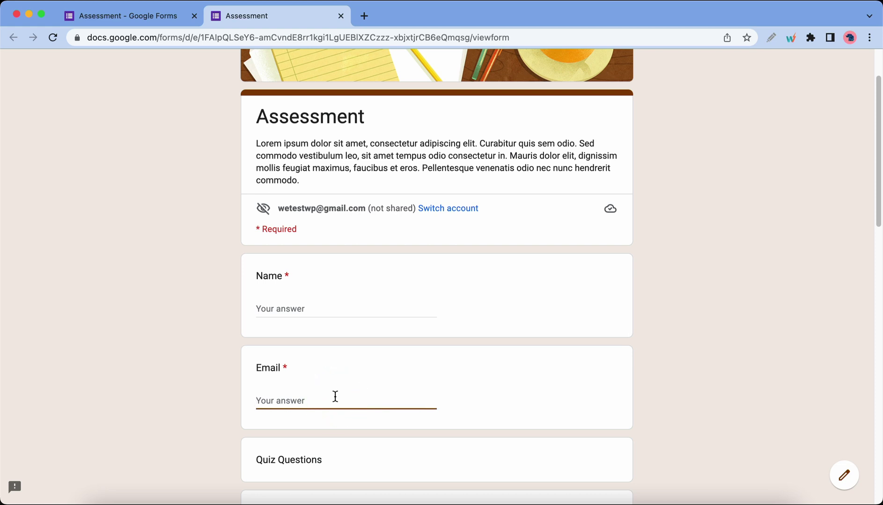
pyautogui.write('gggh')
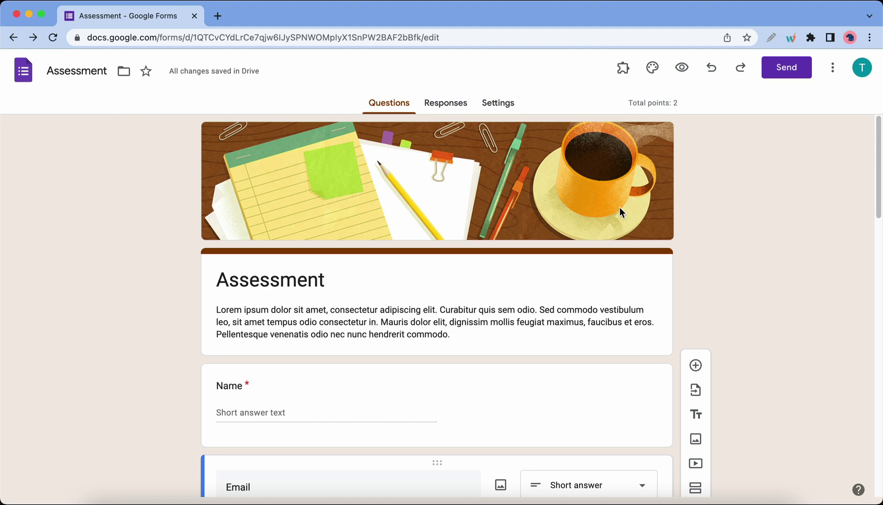
# Step: In the theme settings, change the header font to Impact and then to Amatic SC
pyautogui.click(652, 70)
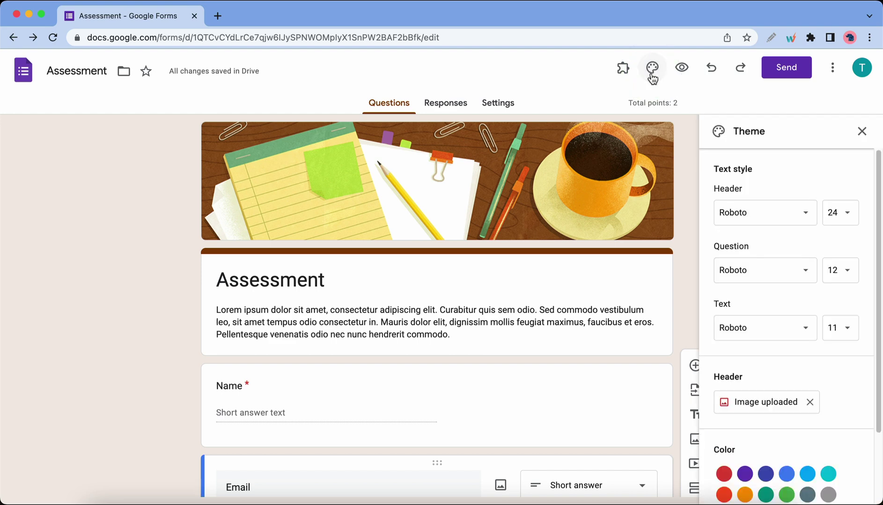
pyautogui.click(804, 224)
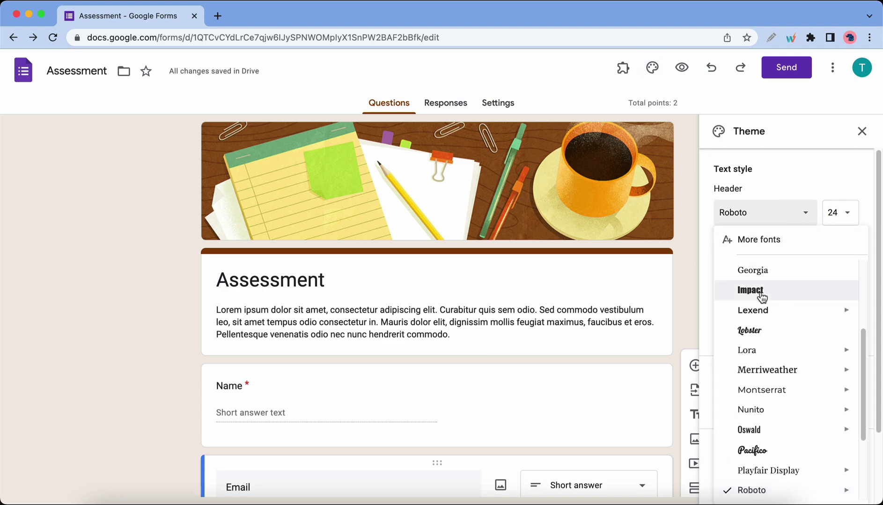
pyautogui.click(762, 298)
pyautogui.click(764, 224)
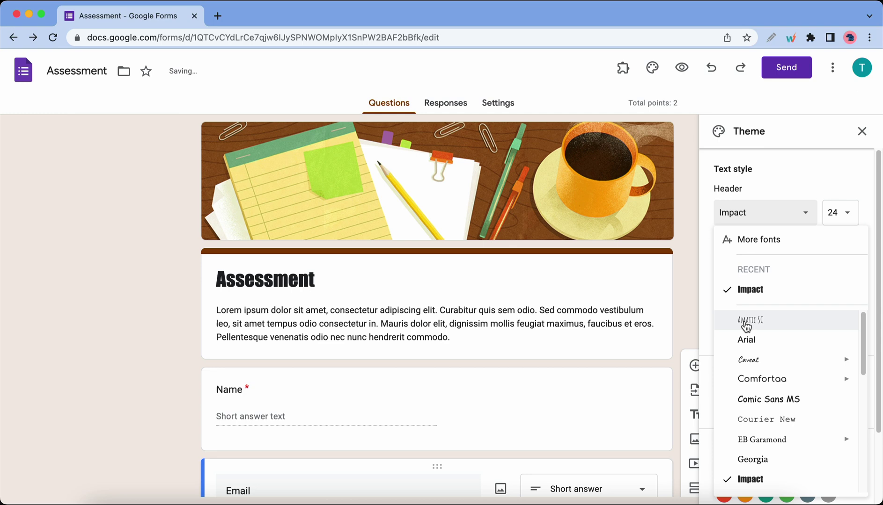
pyautogui.click(746, 323)
# Step: Insert the colourful candy image from Work and School themes as the header, then close Theme
pyautogui.scroll(-3, 759, 262)
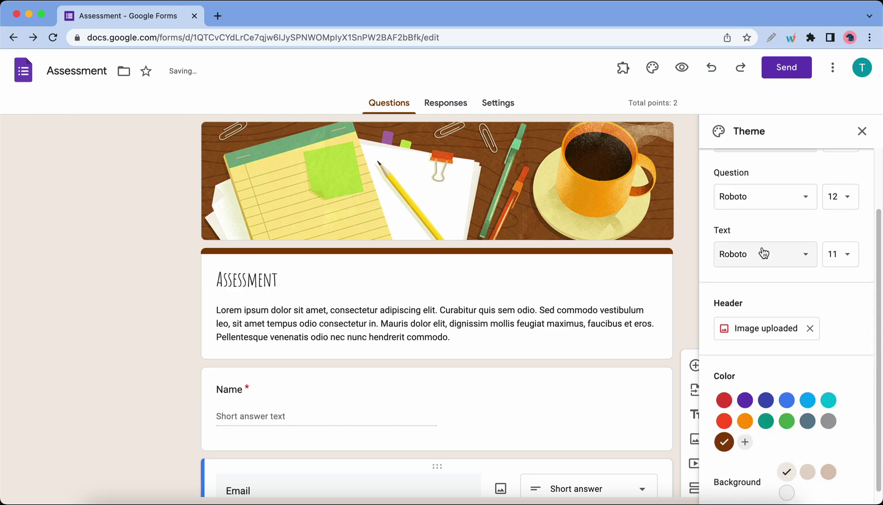
pyautogui.scroll(-1, 761, 270)
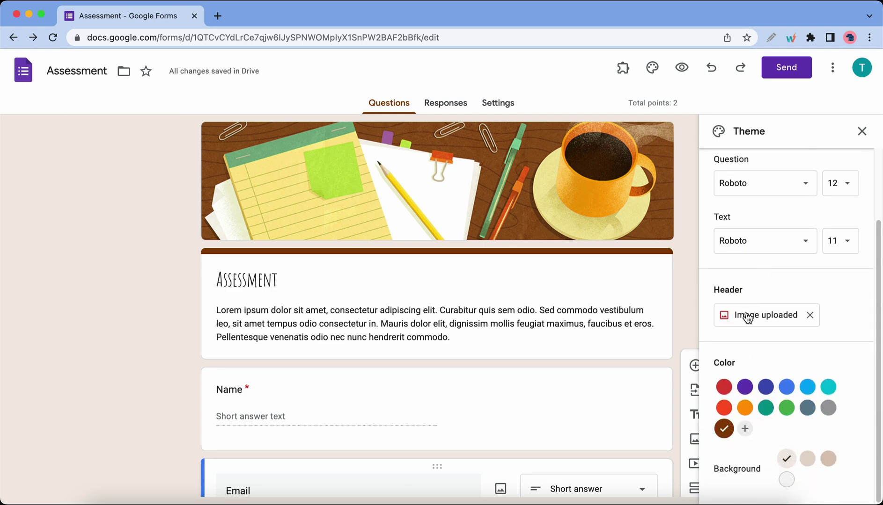
pyautogui.click(776, 315)
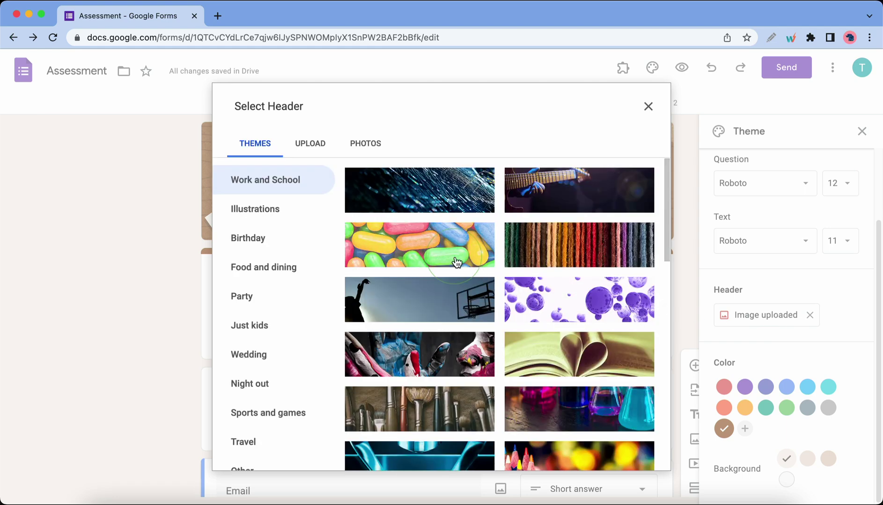
pyautogui.click(456, 262)
pyautogui.click(646, 458)
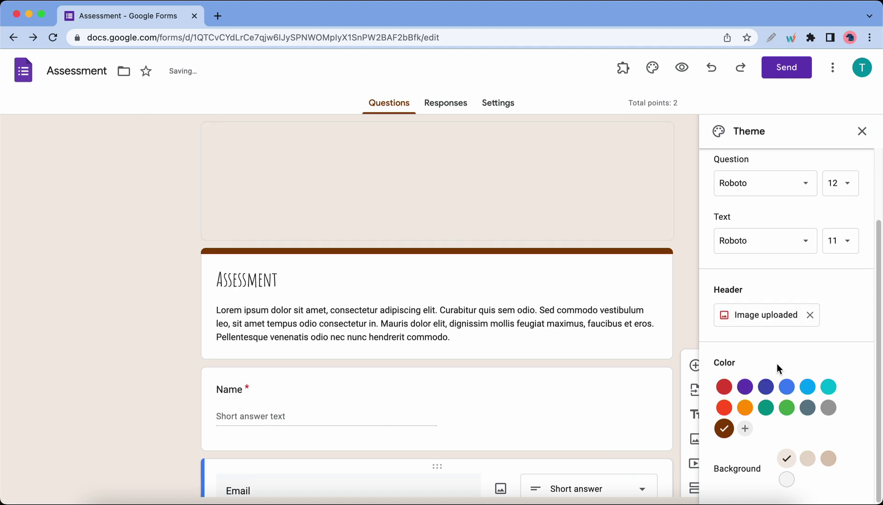
pyautogui.press('Escape')
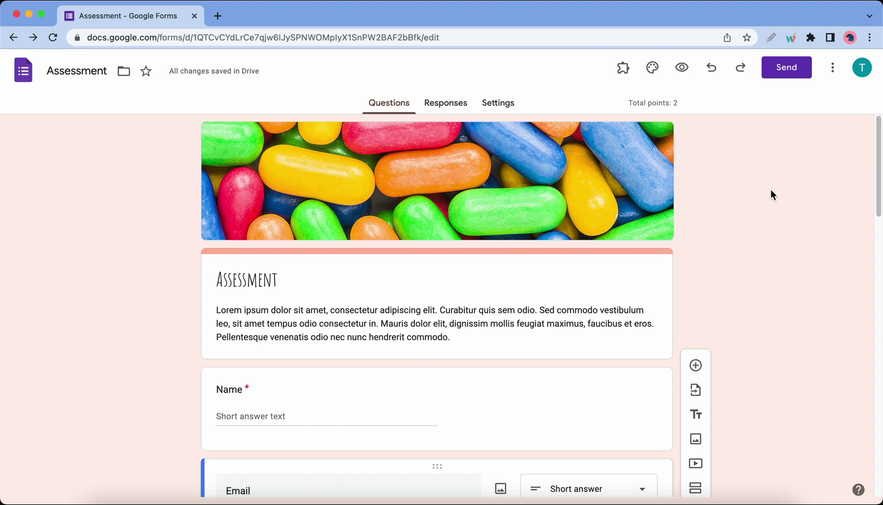
# Step: Find the Timer for Google Forms add-on by ExpressTech in the Workspace Marketplace
pyautogui.click(832, 72)
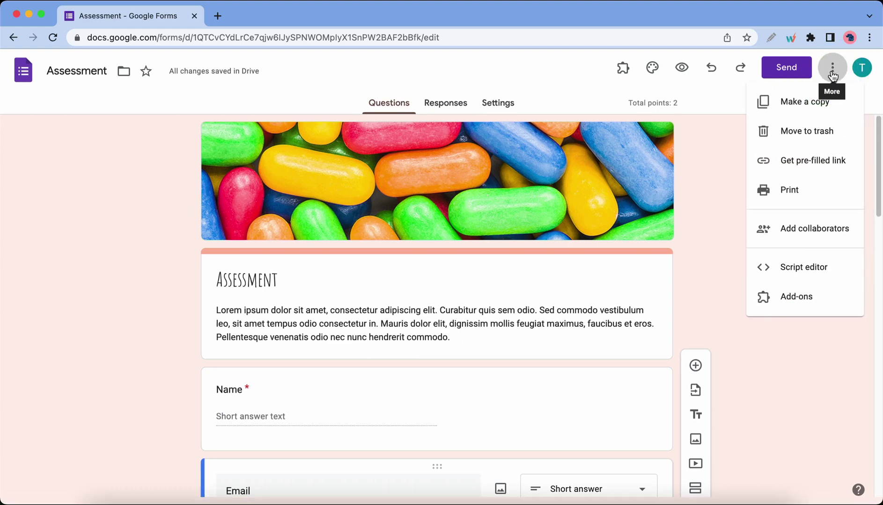
pyautogui.click(798, 299)
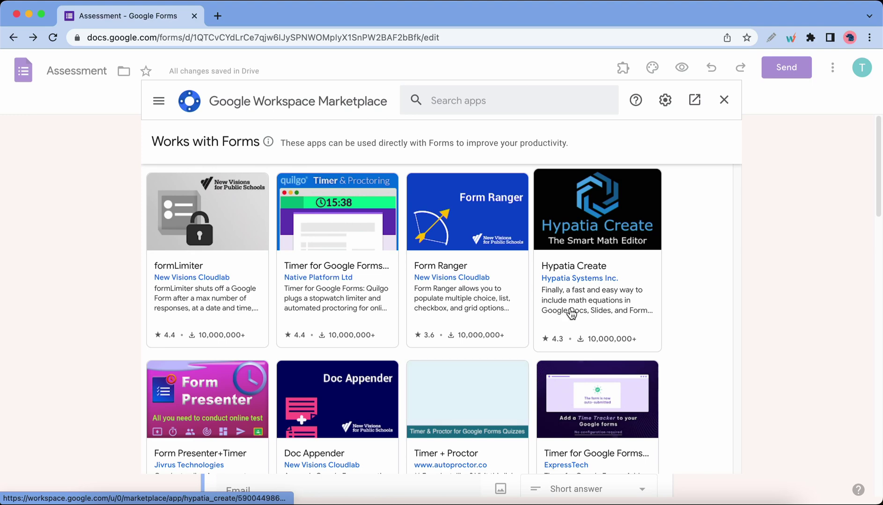
pyautogui.scroll(-3, 571, 313)
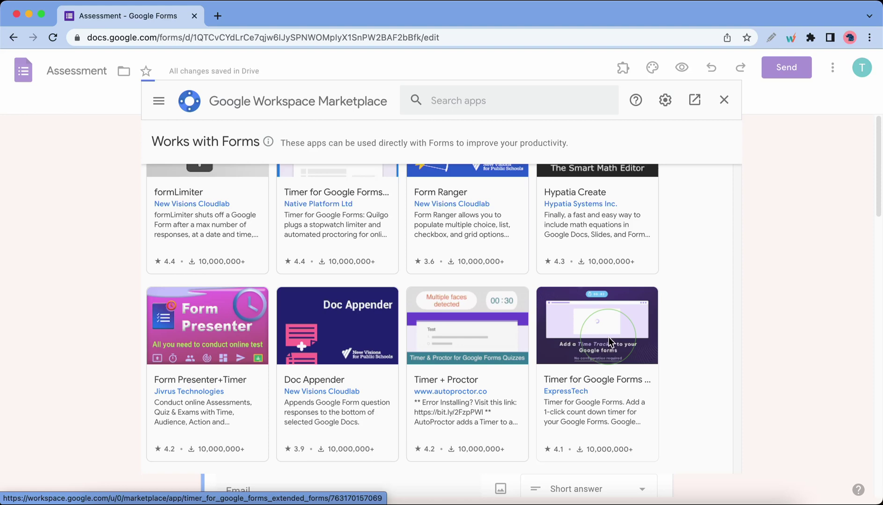
pyautogui.click(610, 344)
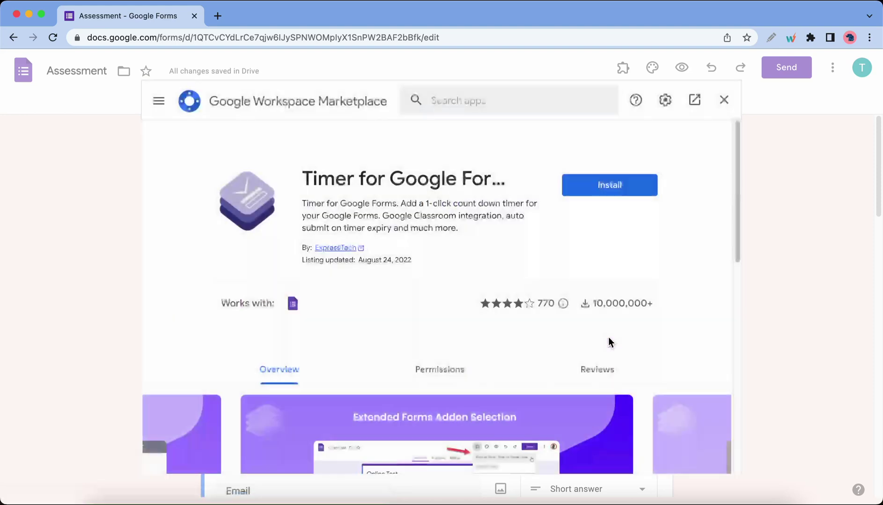
# Step: Install the timer add-on with your account, grant its permissions, and close the Marketplace
pyautogui.click(612, 189)
pyautogui.click(543, 354)
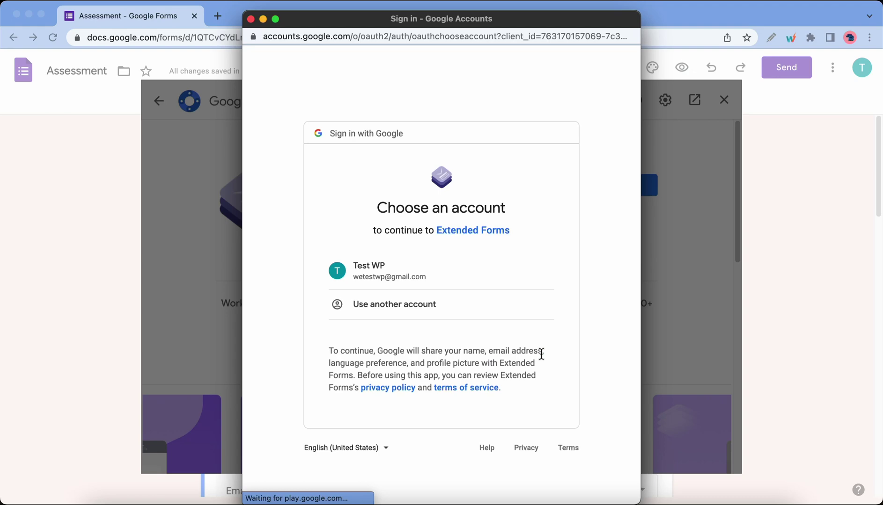
pyautogui.click(477, 285)
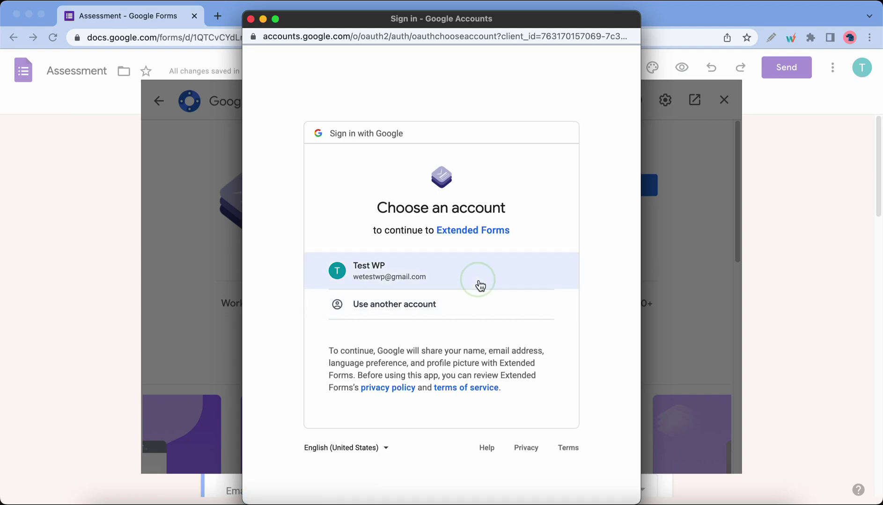
pyautogui.scroll(-3, 479, 285)
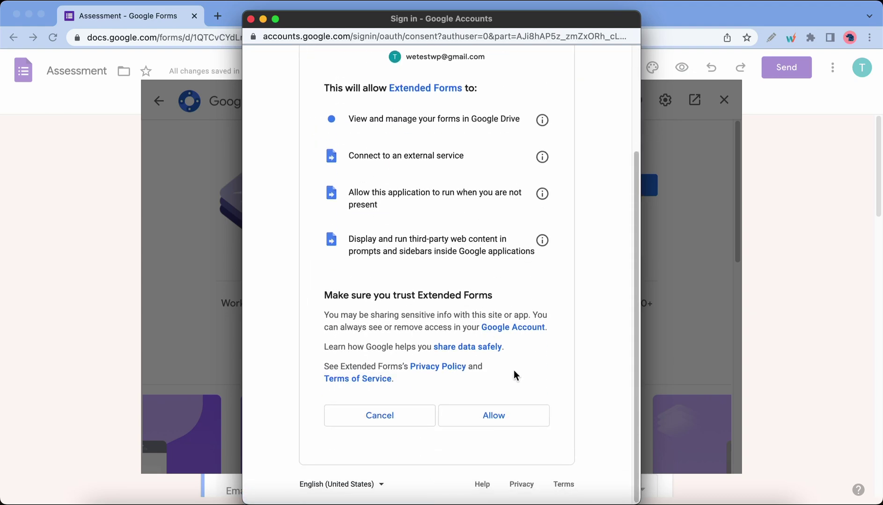
pyautogui.click(518, 425)
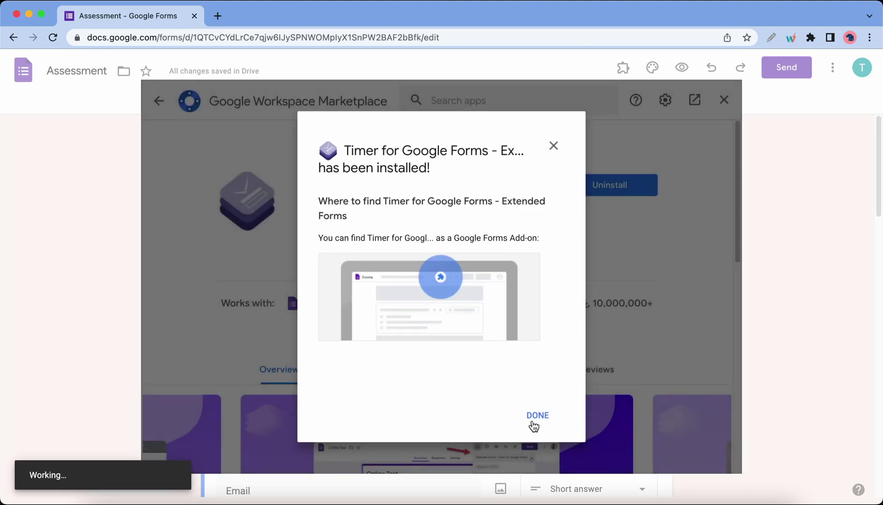
pyautogui.click(532, 421)
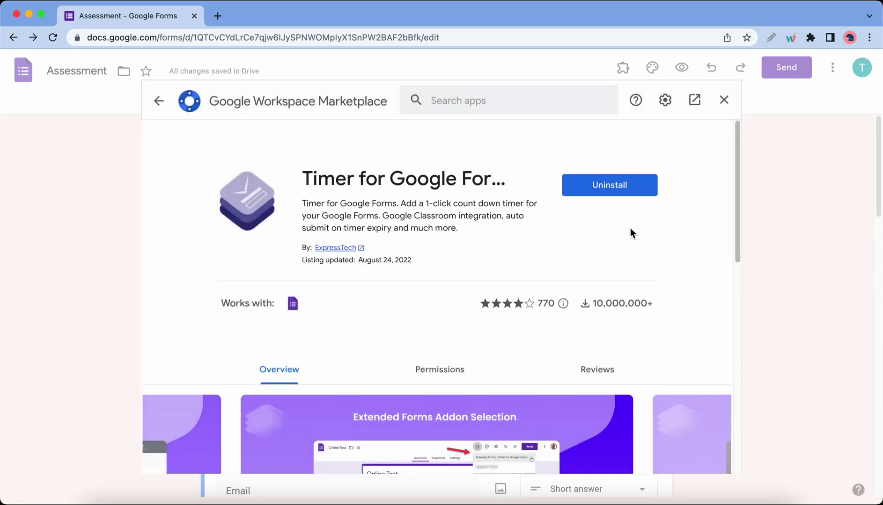
pyautogui.click(724, 100)
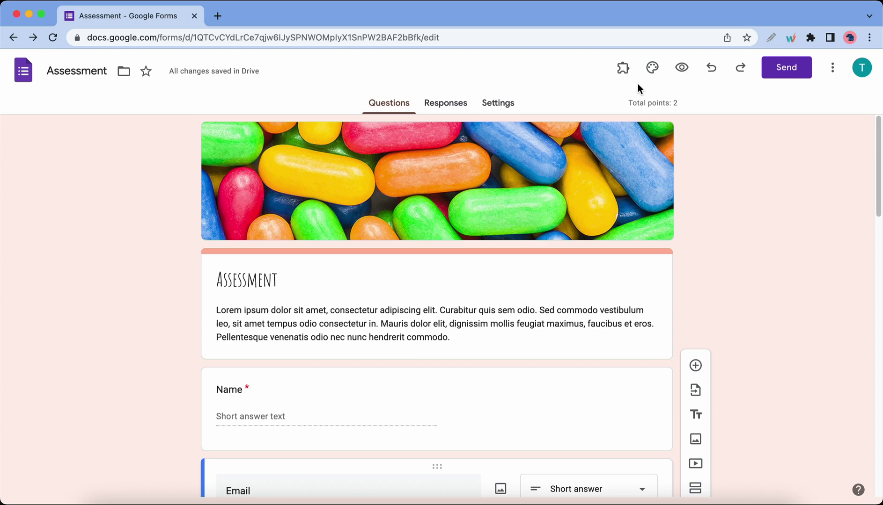
# Step: Connect the Extended Forms timer, fix the response warning, set 2 minutes and 2 attempts, and save
pyautogui.click(625, 71)
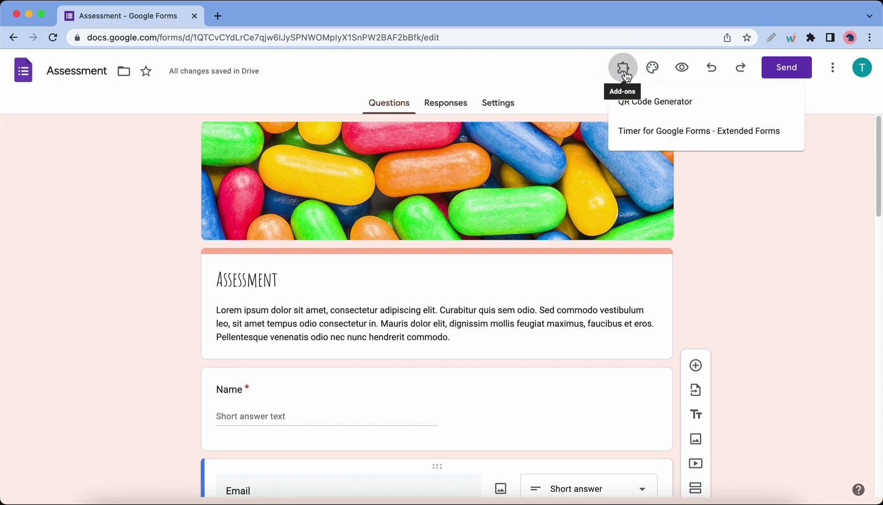
pyautogui.click(654, 136)
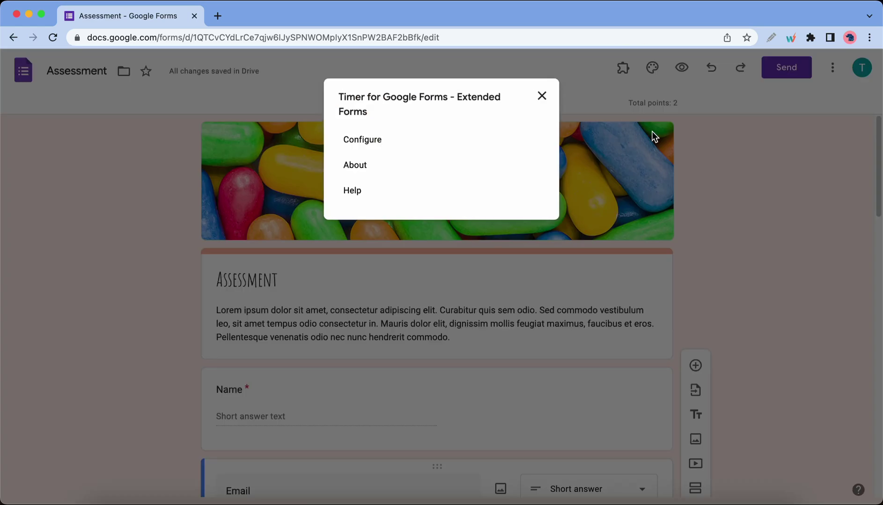
pyautogui.click(364, 143)
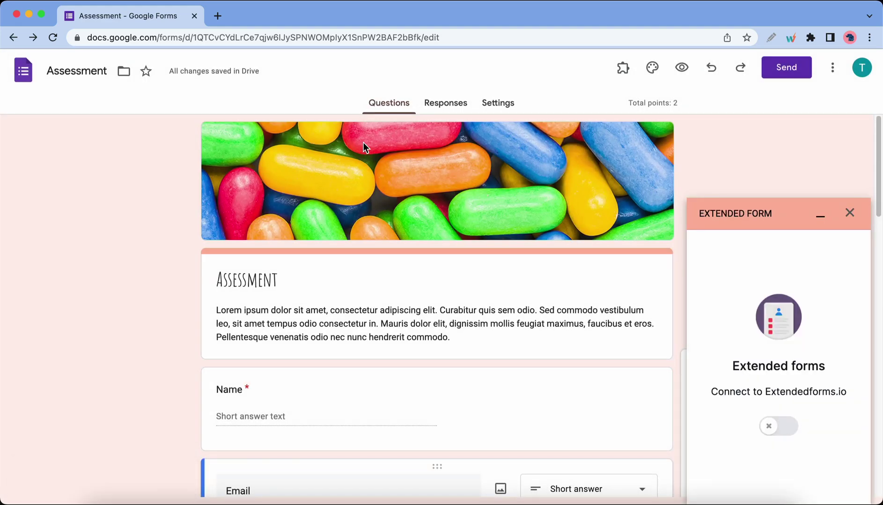
pyautogui.click(778, 425)
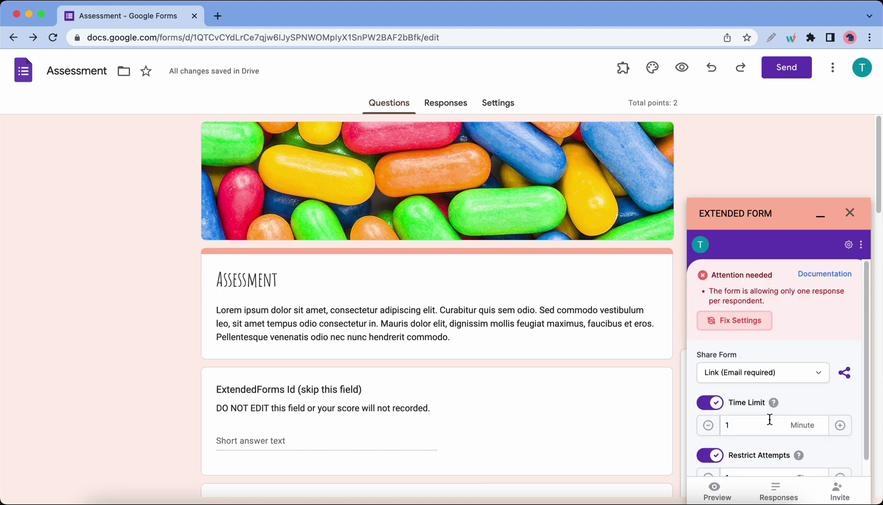
pyautogui.click(744, 328)
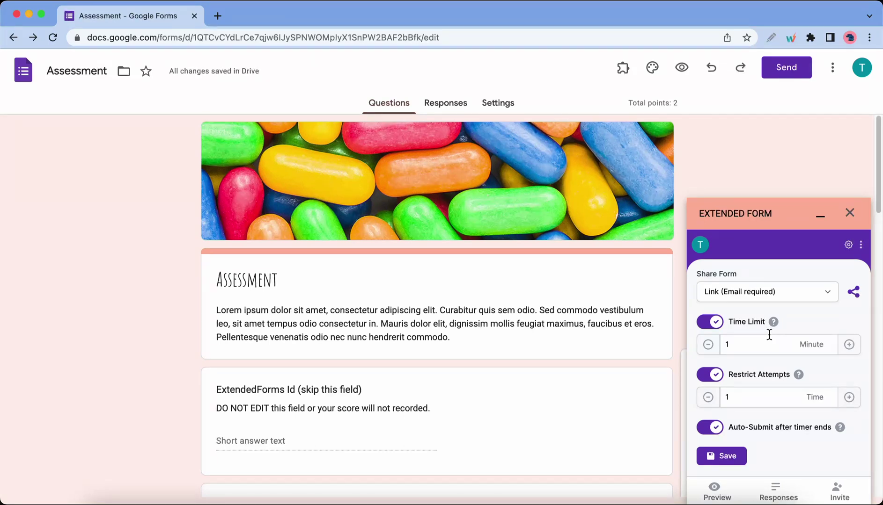
pyautogui.click(850, 346)
pyautogui.click(848, 397)
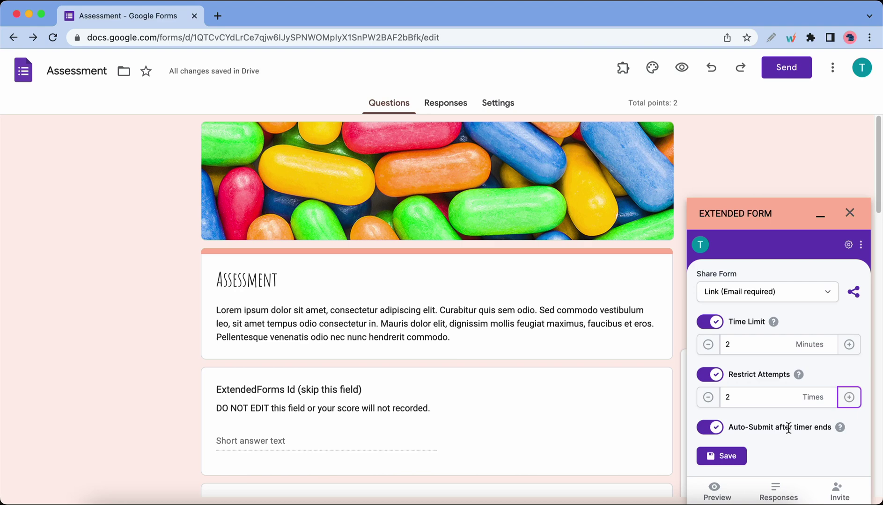
pyautogui.click(743, 456)
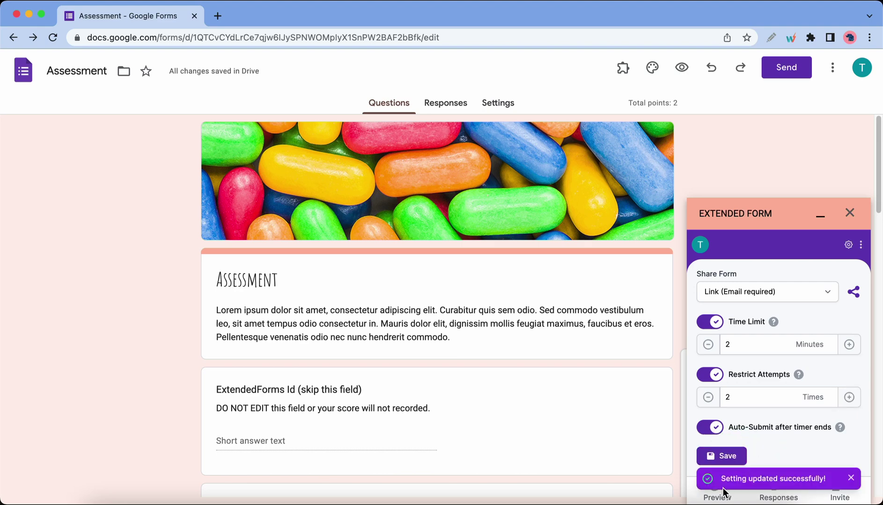
# Step: Preview the timed Assessment and start the quiz with the 2-minute countdown running
pyautogui.click(851, 480)
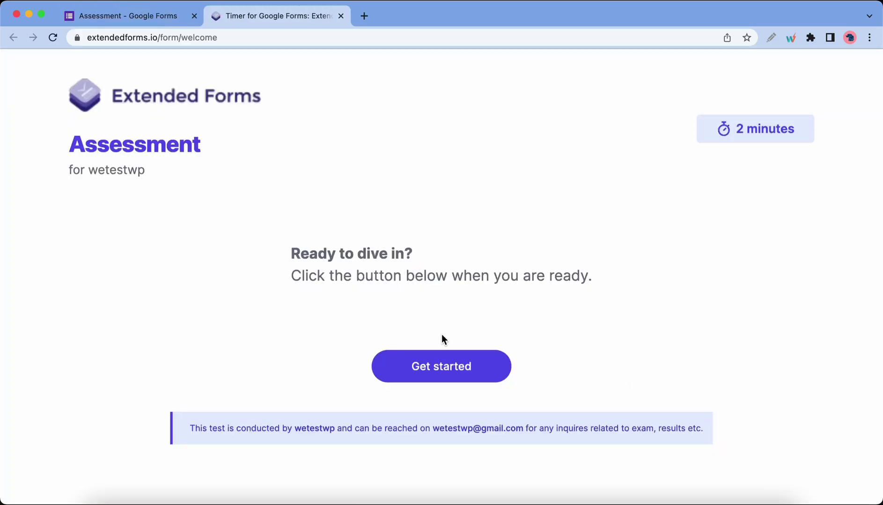
pyautogui.click(444, 366)
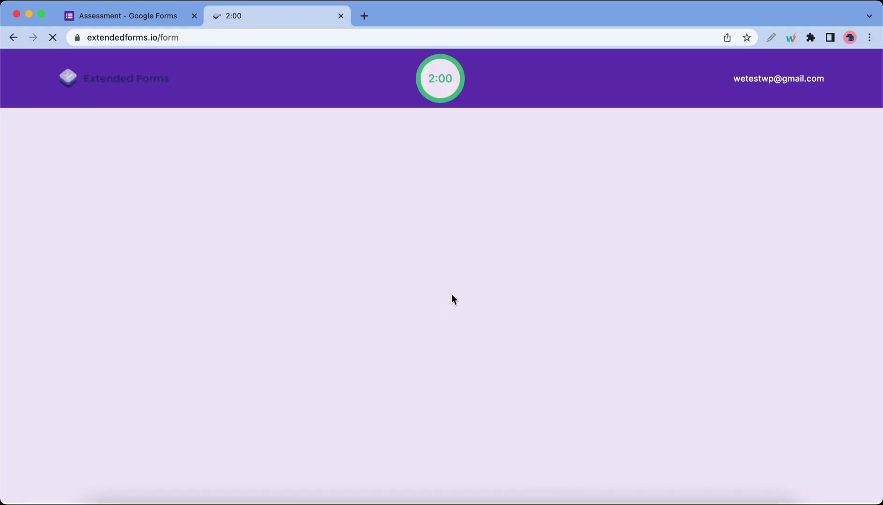
pyautogui.scroll(-5, 454, 94)
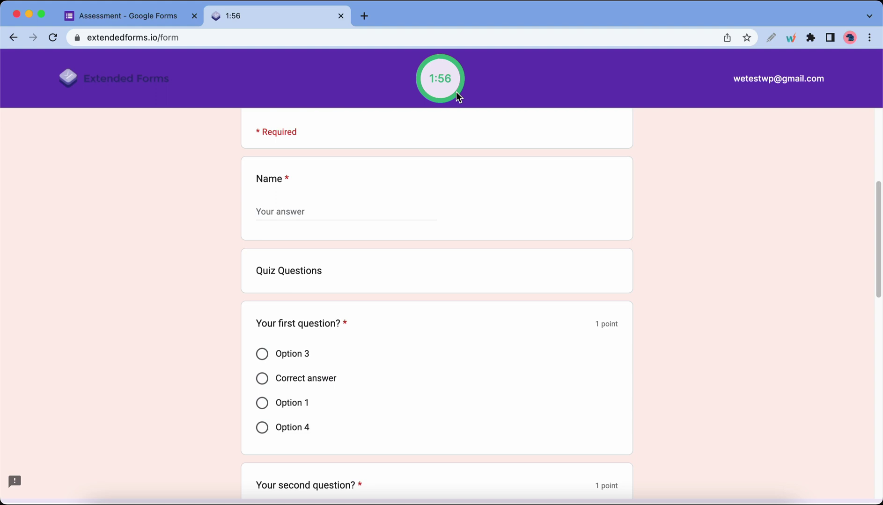
# Step: Close the quiz preview, review the Extended Forms Responses dashboard, then close that tab
pyautogui.click(341, 16)
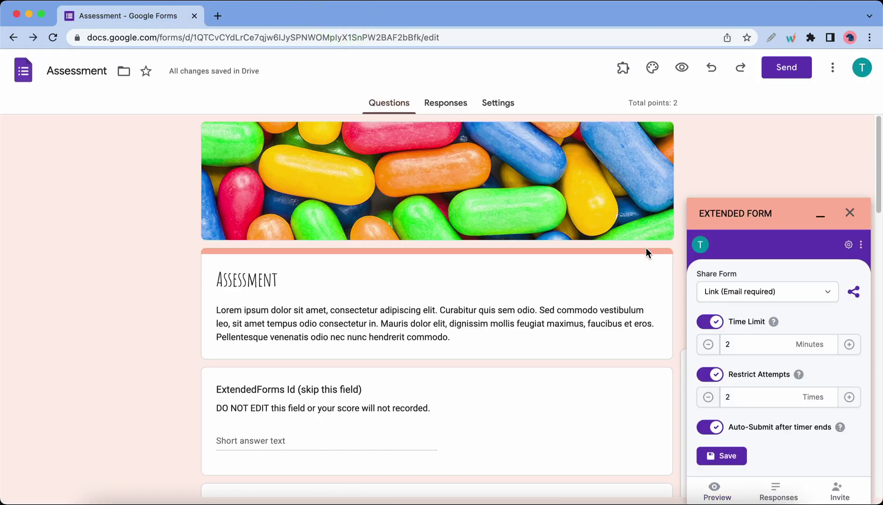
pyautogui.click(777, 491)
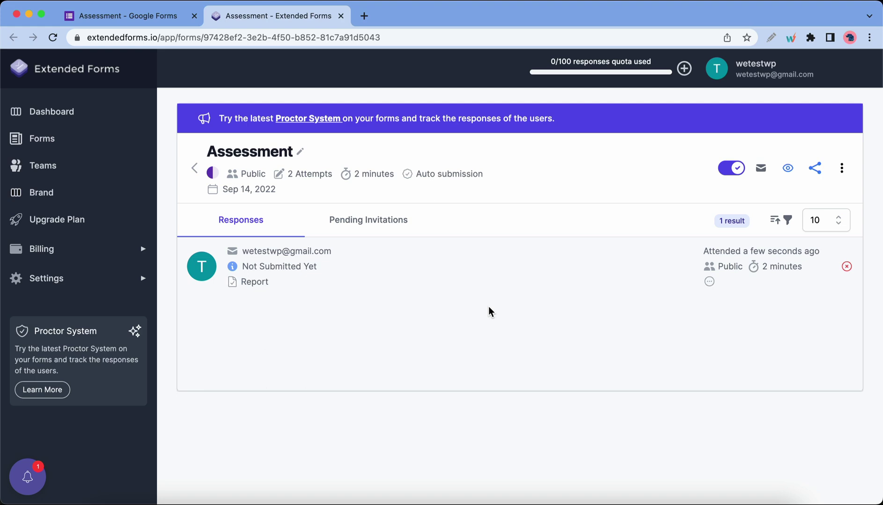
pyautogui.press('super+w')
pyautogui.click(847, 212)
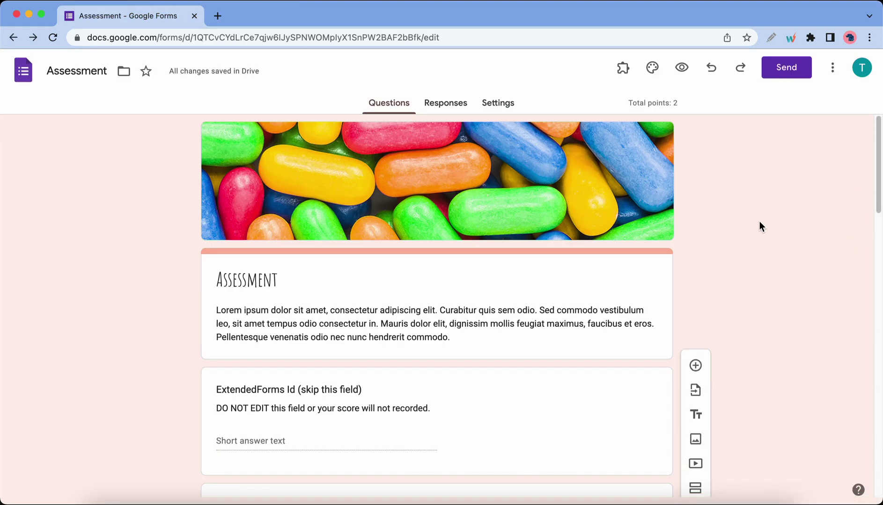